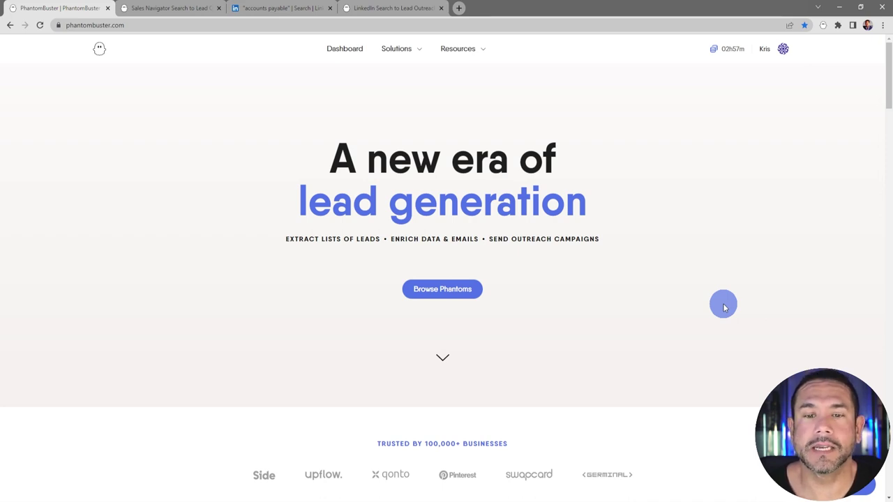
- Filter the Phantom catalog to LinkedIn and open the Sales Navigator Search to Lead Outreach flow
left_click(451, 295)
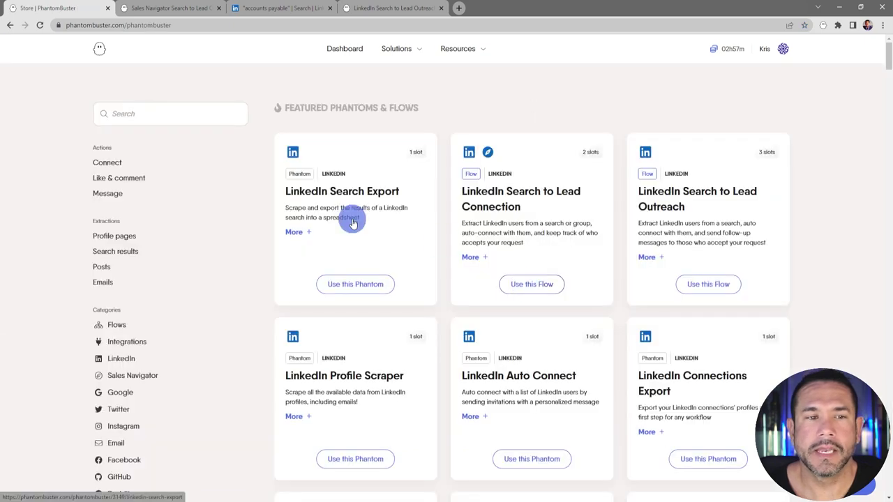
left_click(122, 358)
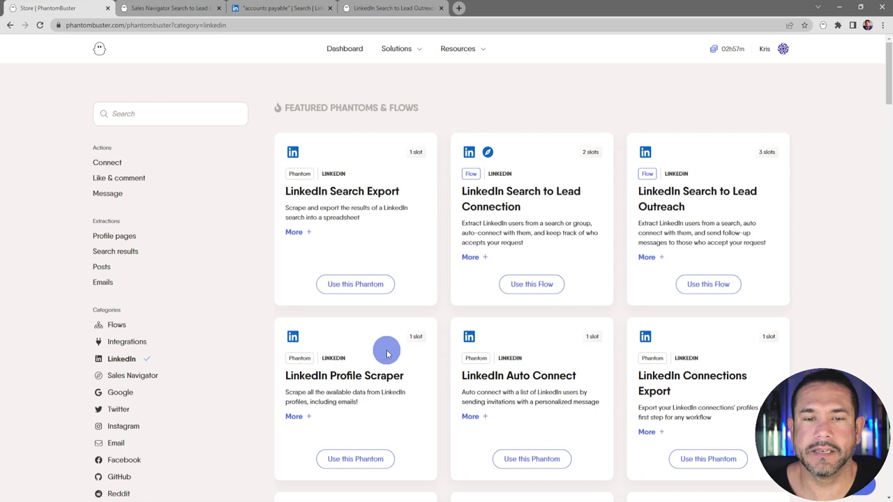
scroll(399, 368, "down", 3)
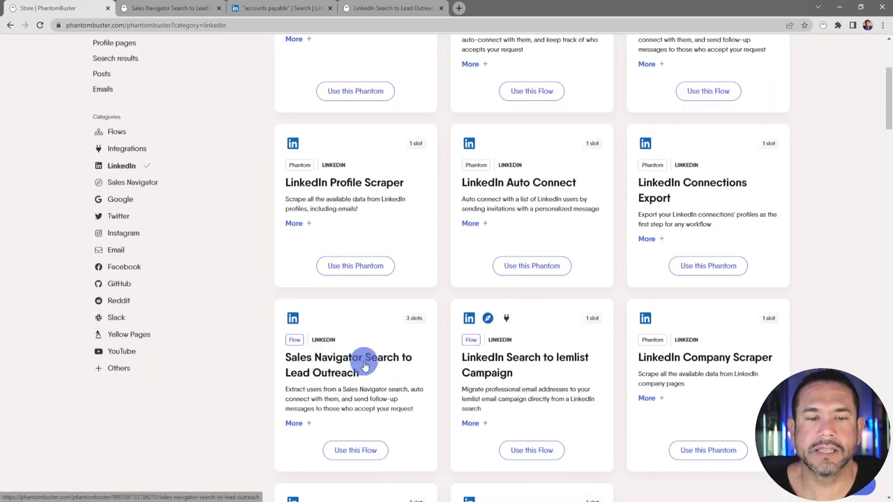
scroll(363, 366, "down", 2)
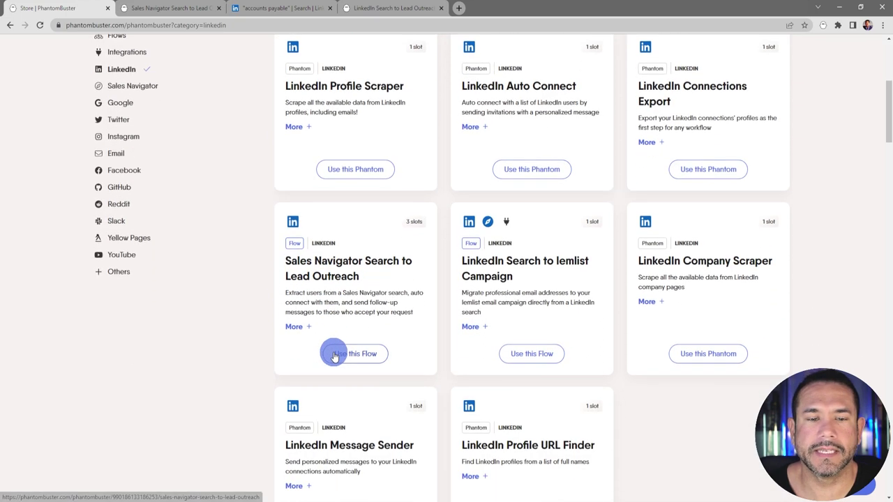
left_click(342, 279)
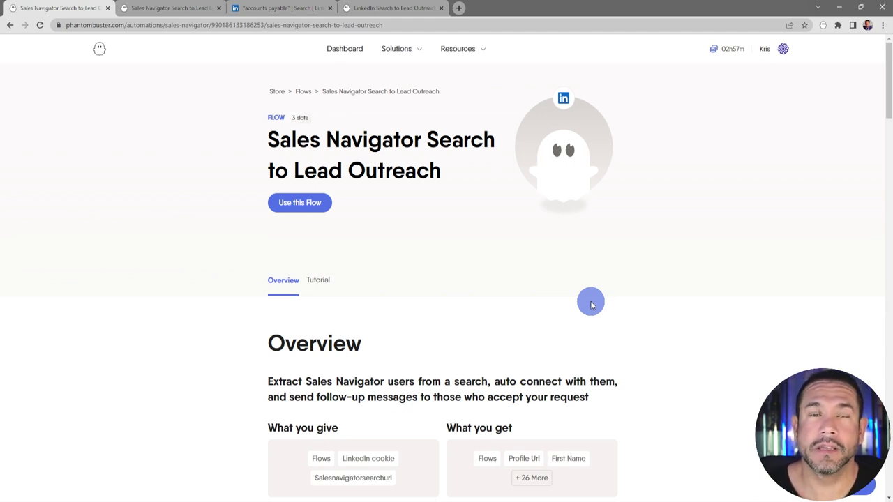
- Read the flow's Tutorial, then choose Use this Flow to begin setup
left_click(320, 282)
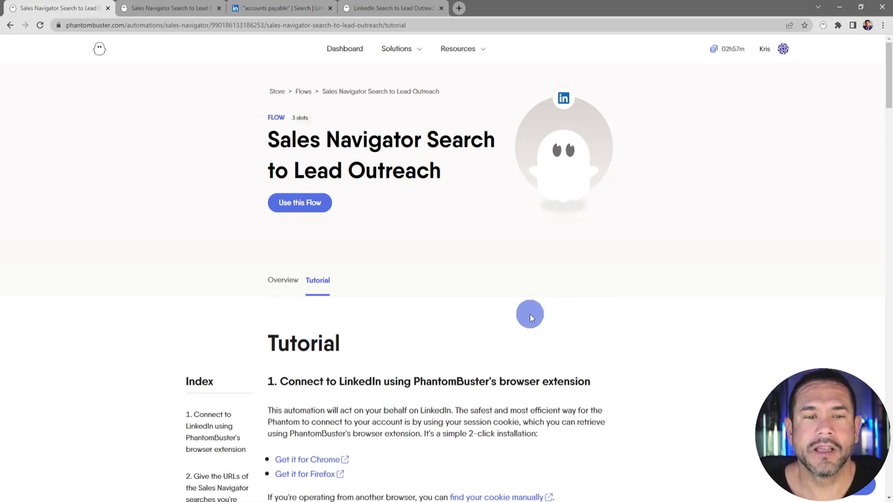
left_click(303, 205)
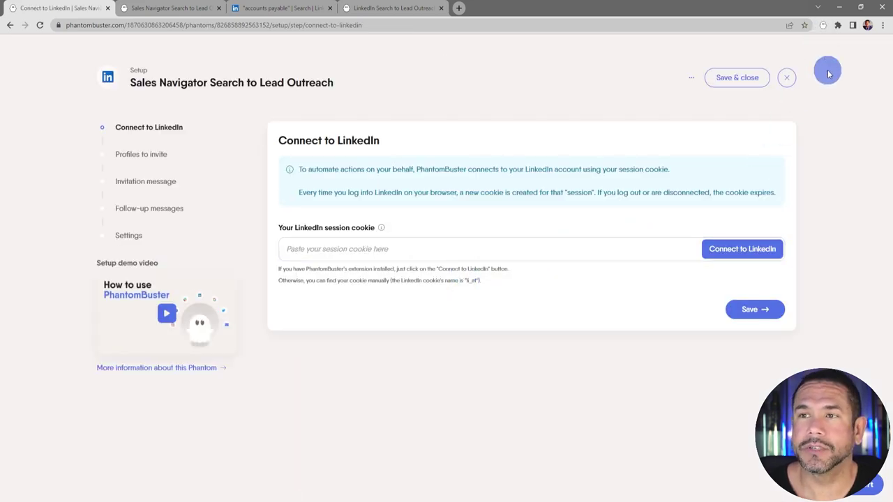
- Fill the LinkedIn session cookie via Connect to LinkedIn and save the connection
left_click(738, 251)
left_click(752, 318)
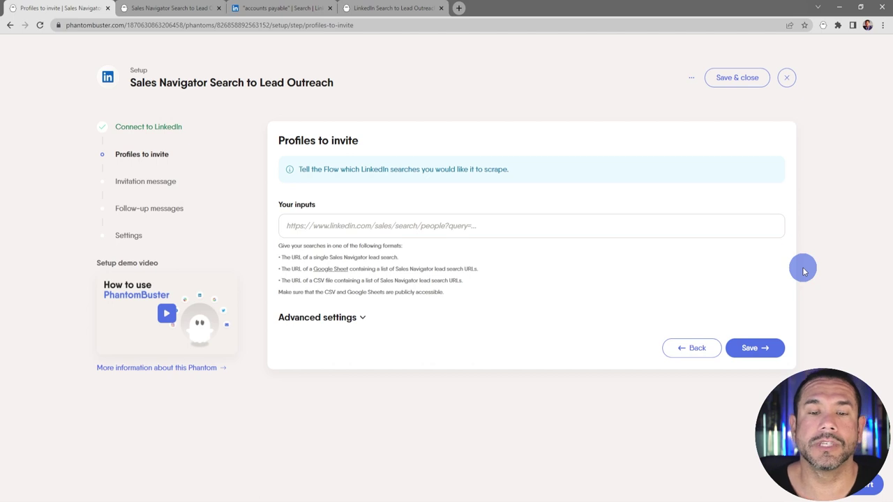
- Expand Advanced settings to review profiles per search, invites per day and sending times
left_click(362, 318)
scroll(432, 322, "down", 3)
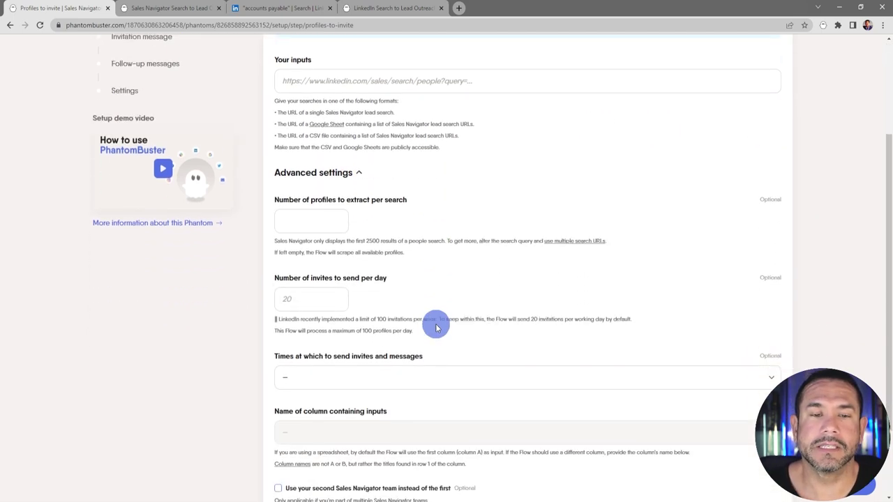
left_click(325, 223)
left_click(328, 204)
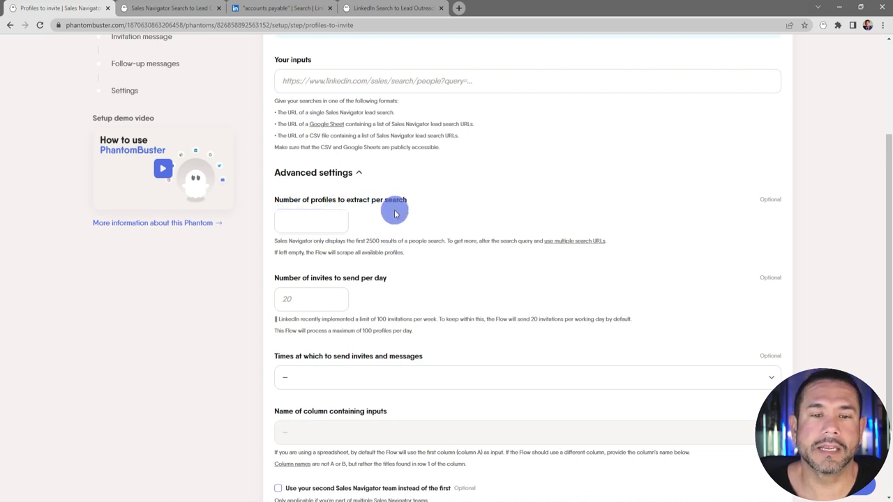
scroll(347, 200, "down", 2)
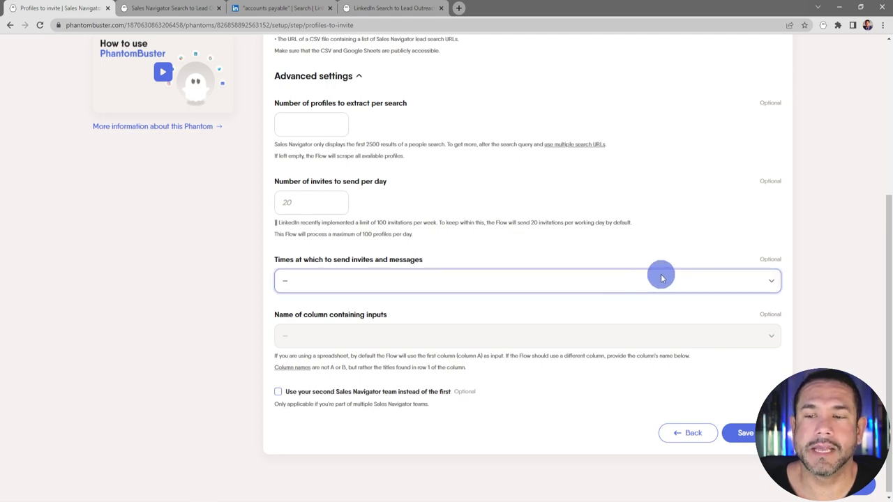
left_click(751, 285)
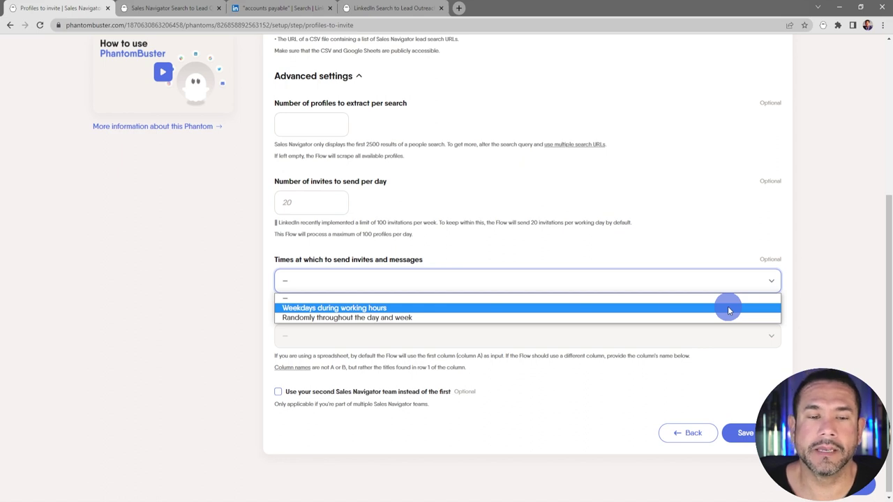
- Set invites and messages to send on weekdays during working hours
left_click(604, 310)
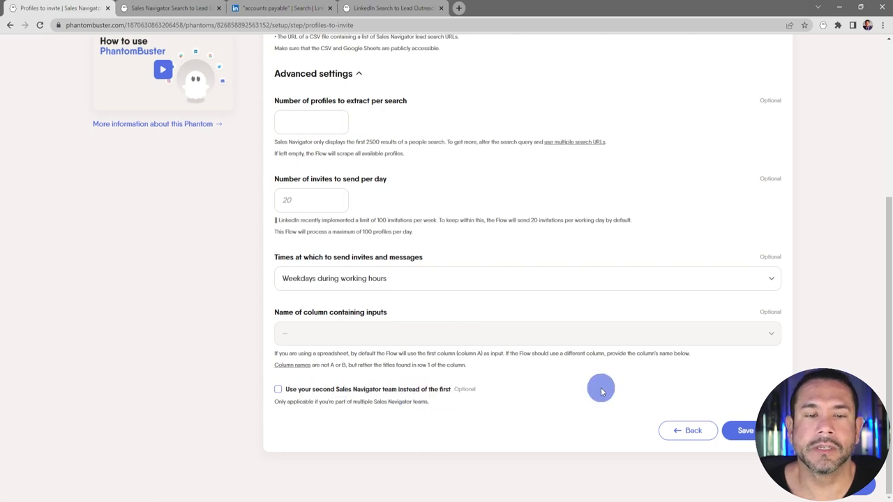
scroll(602, 391, "up", 2)
scroll(601, 391, "up", 2)
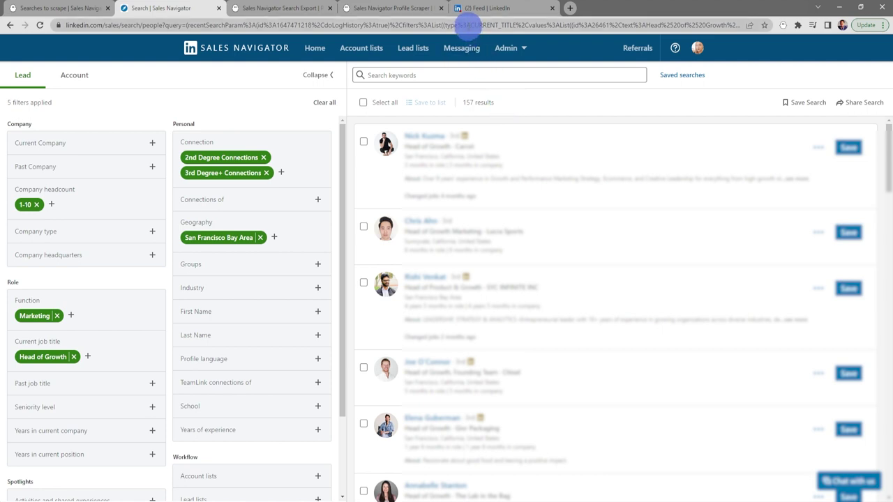
- Copy the Sales Navigator lead search URL (157 results) from the browser address bar
left_click(466, 25)
right_click(467, 28)
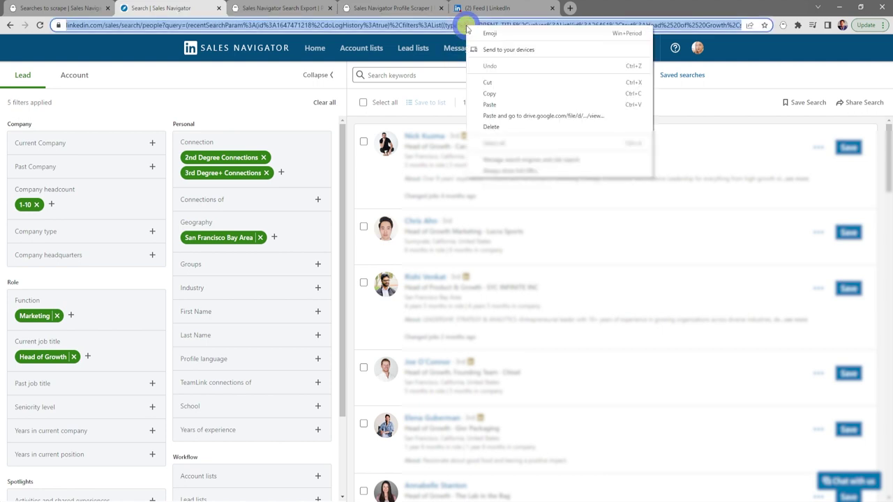
left_click(518, 94)
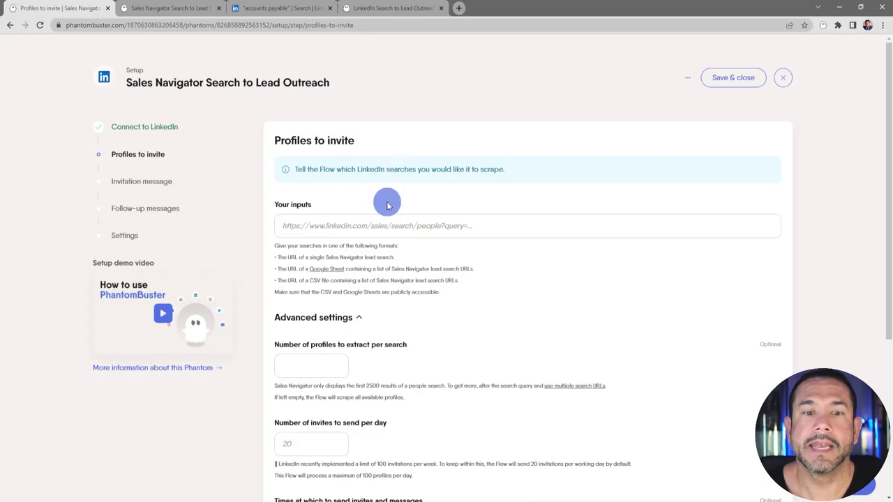
left_click(331, 222)
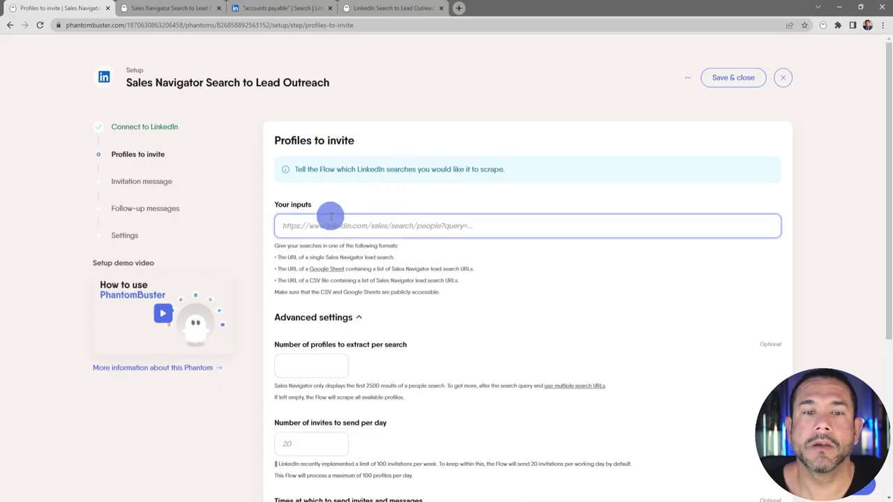
- Paste the Sales Navigator search URL into Your inputs and save the Profiles to invite step
right_click(286, 226)
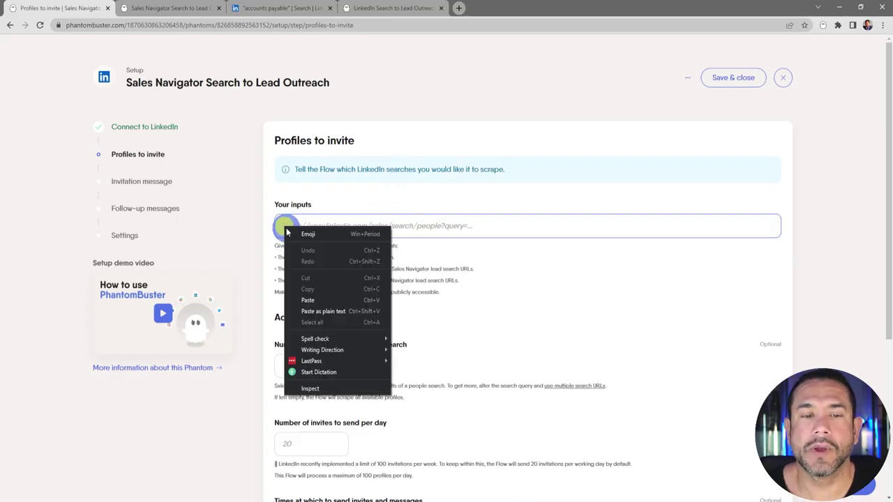
left_click(334, 299)
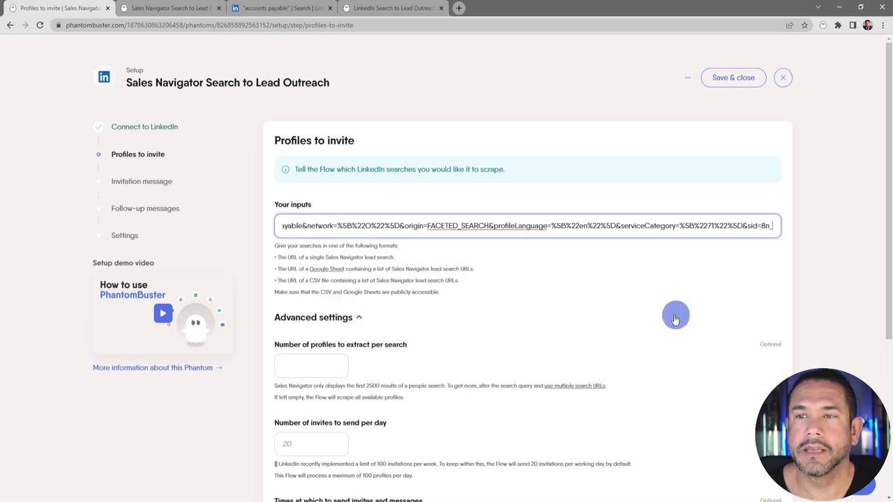
scroll(676, 317, "down", 4)
left_click(738, 431)
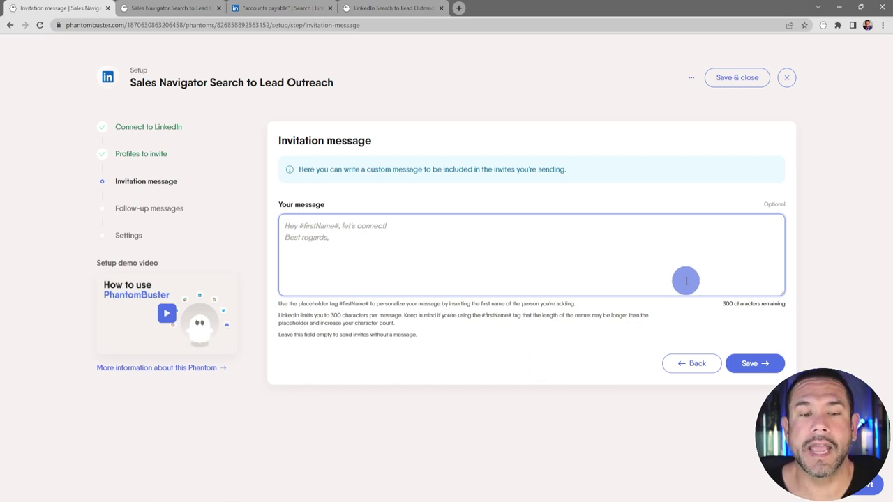
left_click(665, 312)
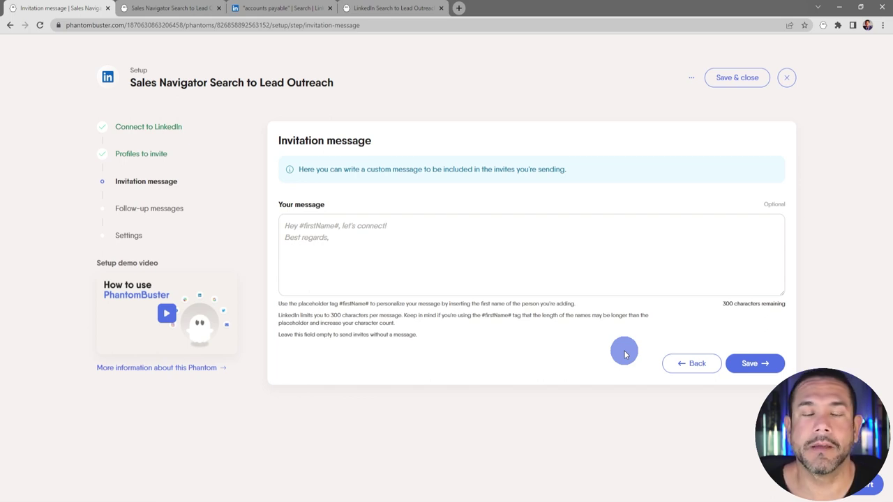
mouse_move(491, 499)
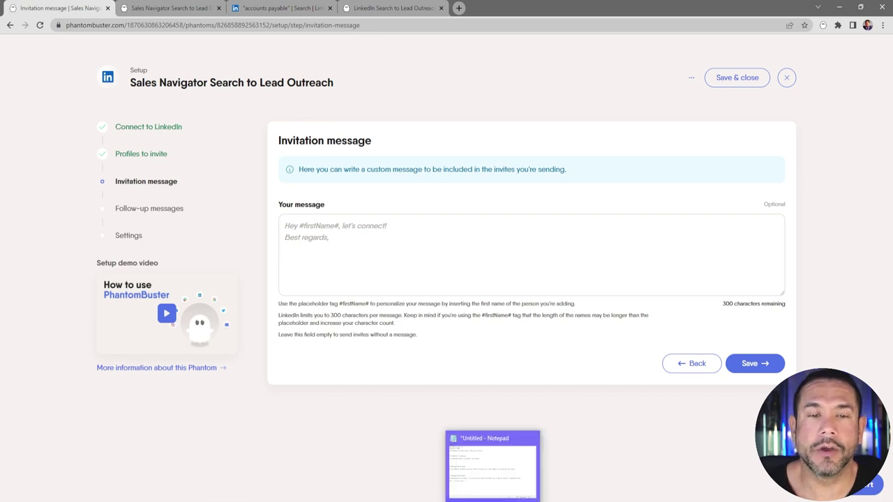
left_click(491, 461)
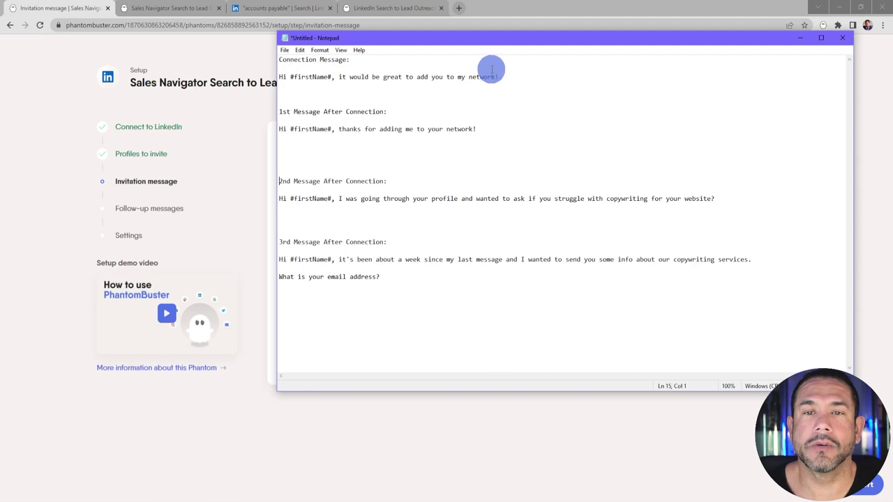
- Copy the connection greeting line from Notepad and return to the Invitation message box
left_click_drag(502, 76, 279, 77)
right_click(288, 77)
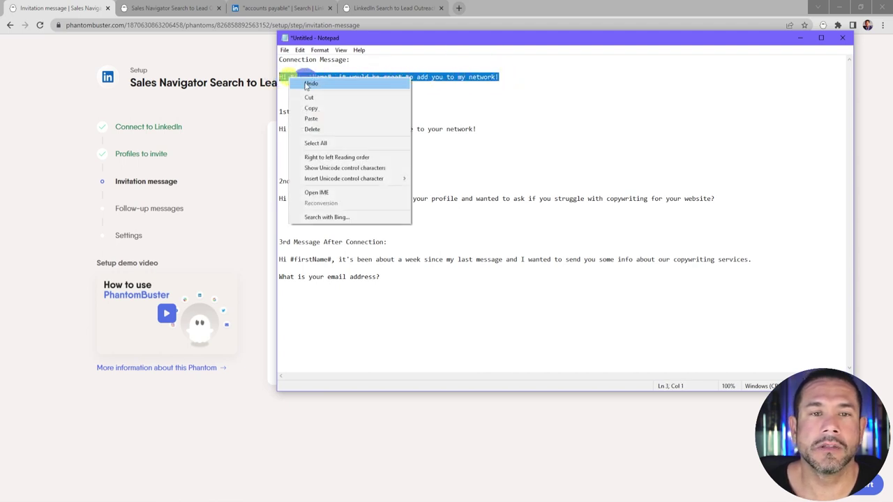
left_click(325, 110)
left_click(255, 145)
left_click(313, 224)
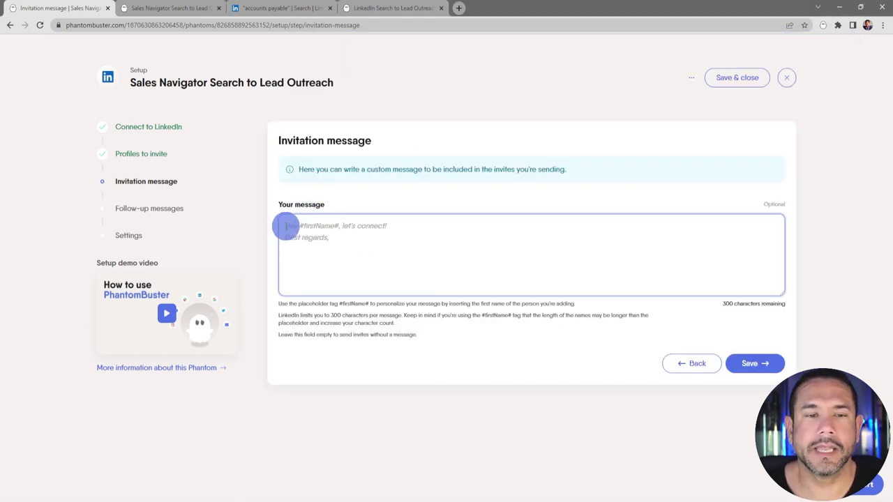
- Paste 'Hi #firstName#, it would be great to add you to my network!' as the invitation and save
right_click(286, 229)
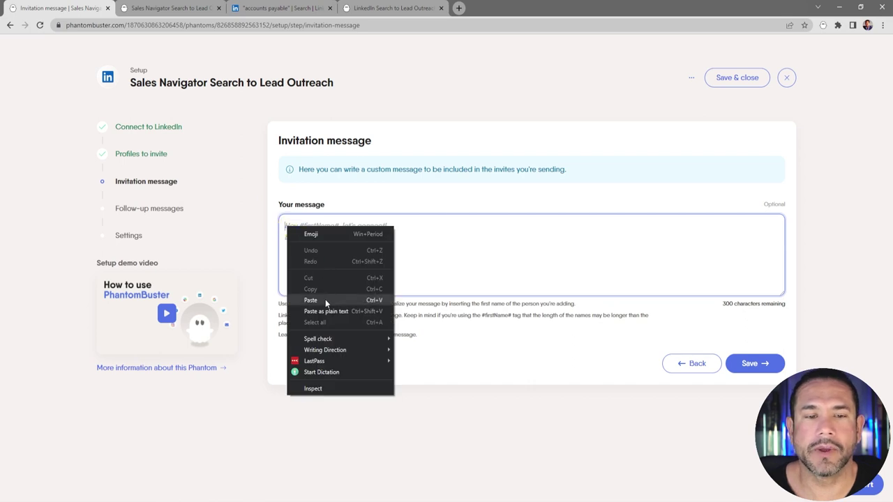
left_click(325, 299)
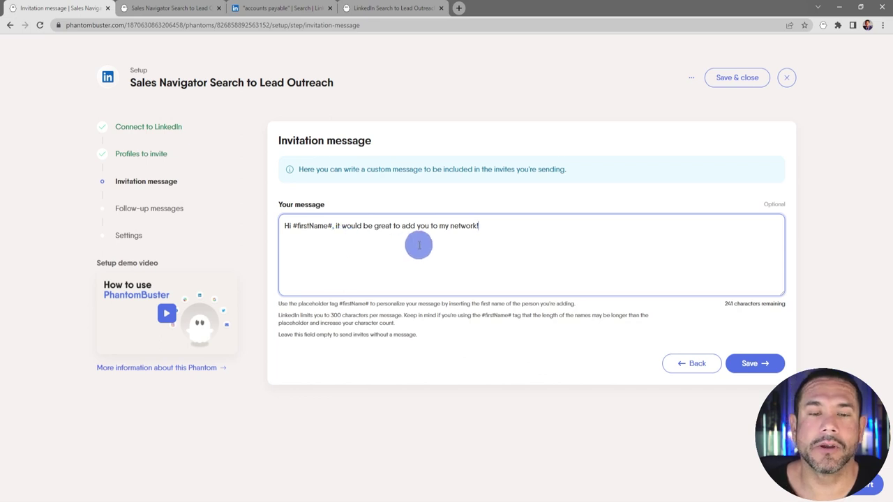
left_click(757, 366)
scroll(656, 362, "down", 1)
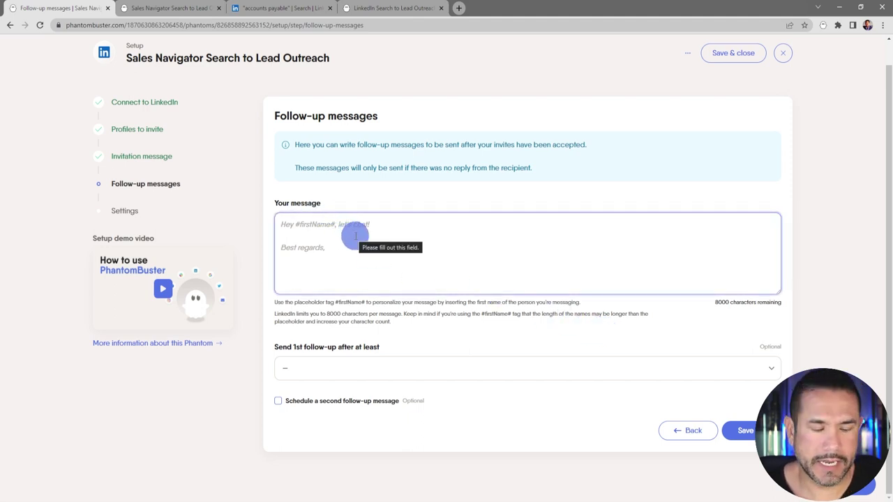
- Paste 'Hi #firstName#, thanks for adding me to your network!' from Notepad as follow-up one, sent after 1 day
key("alt+Tab")
left_click(340, 147)
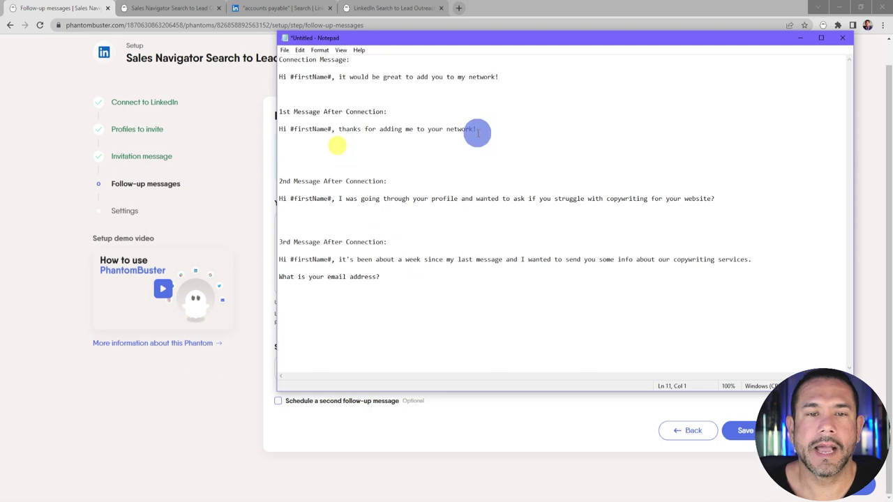
left_click_drag(482, 130, 279, 129)
right_click(314, 129)
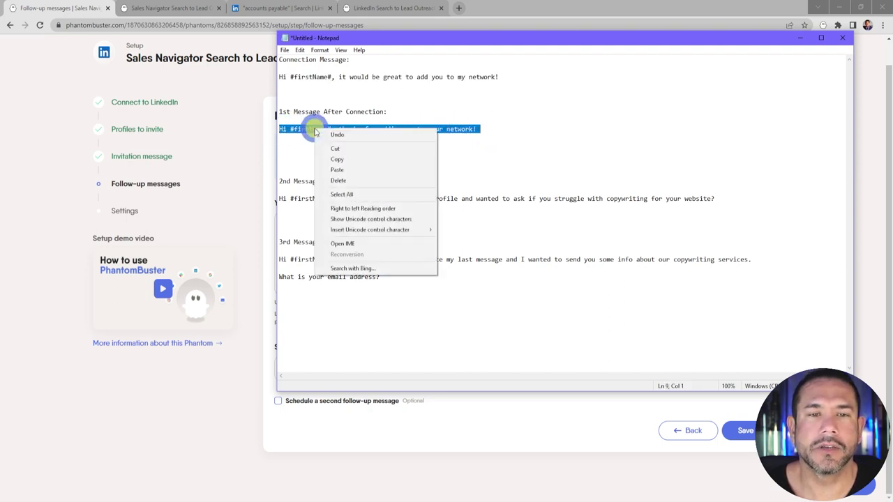
left_click(337, 159)
left_click(270, 183)
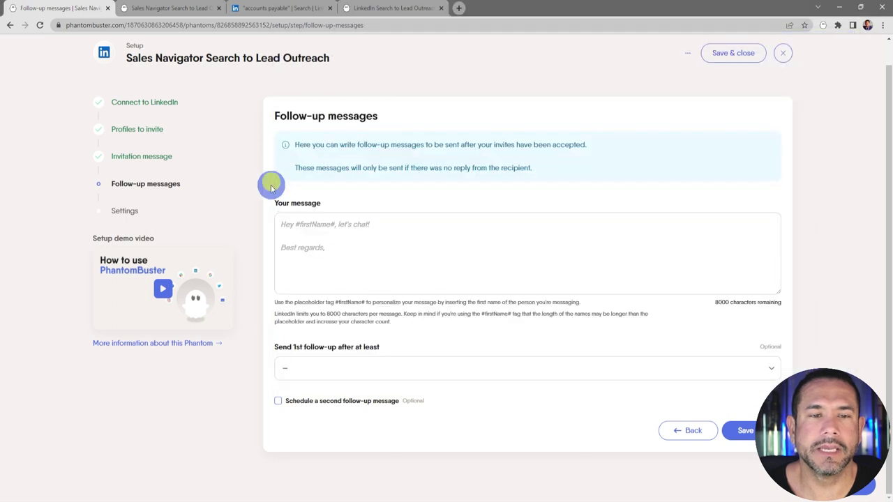
left_click(290, 223)
right_click(287, 222)
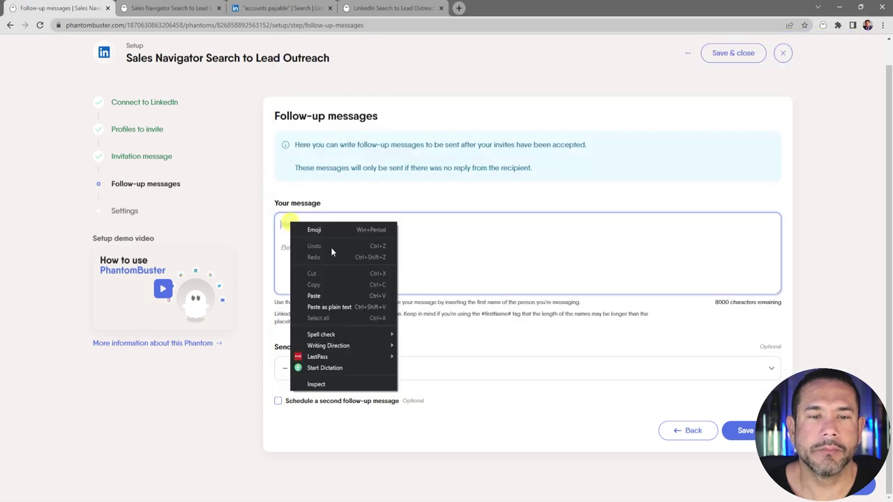
left_click(340, 297)
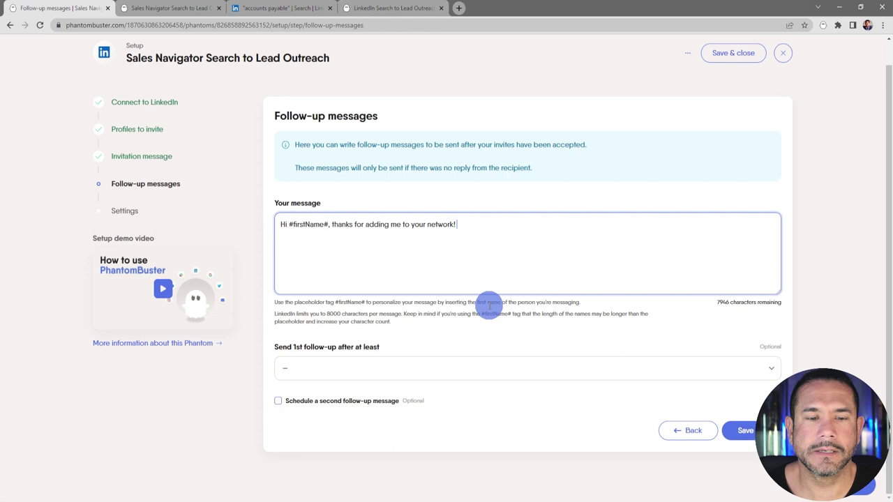
left_click(412, 370)
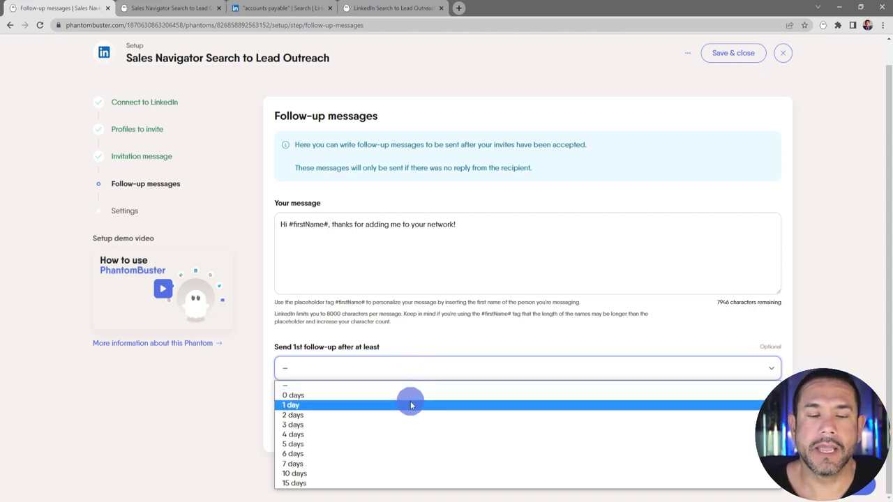
left_click(410, 404)
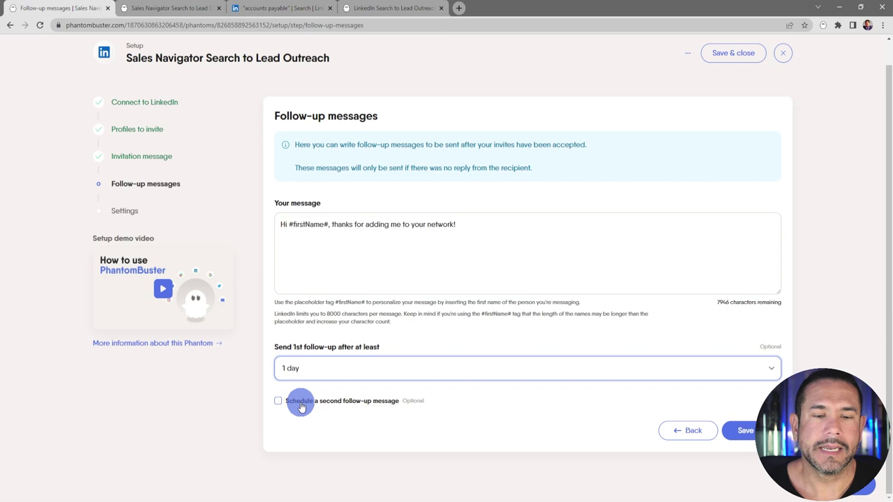
- Enable a second follow-up message sent after at least 1 day
left_click(302, 404)
scroll(506, 407, "down", 3)
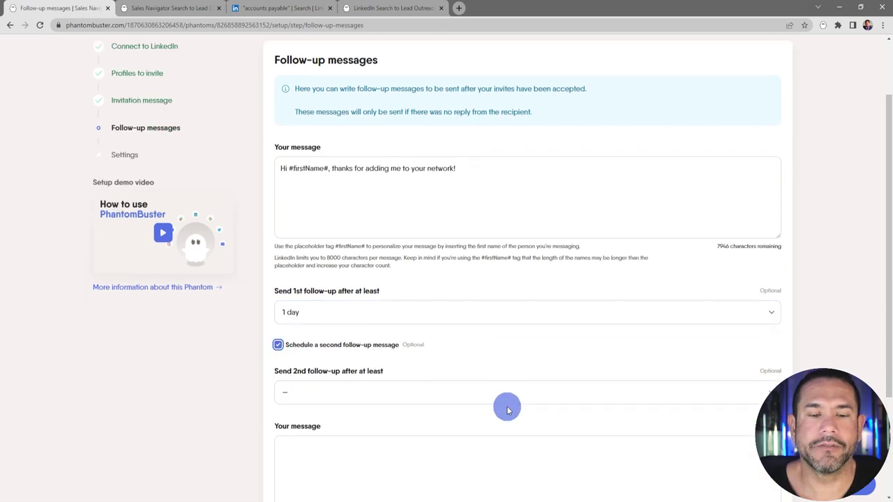
left_click(534, 255)
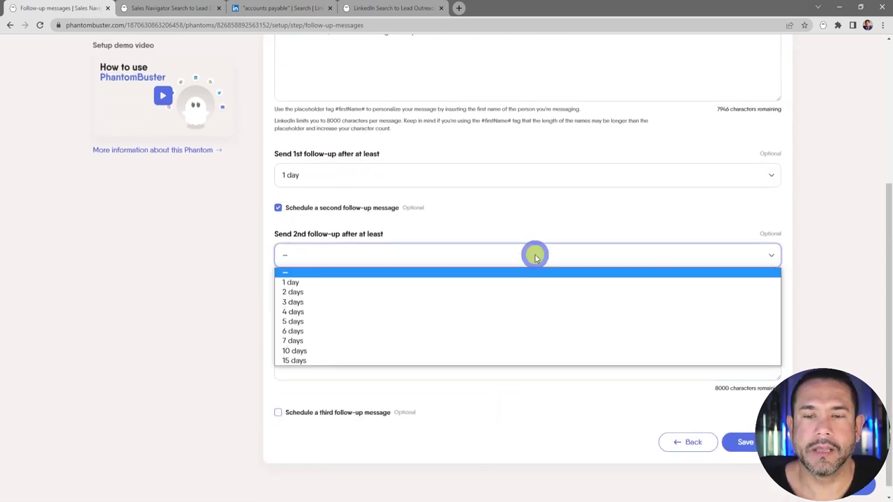
left_click(534, 281)
left_click(462, 317)
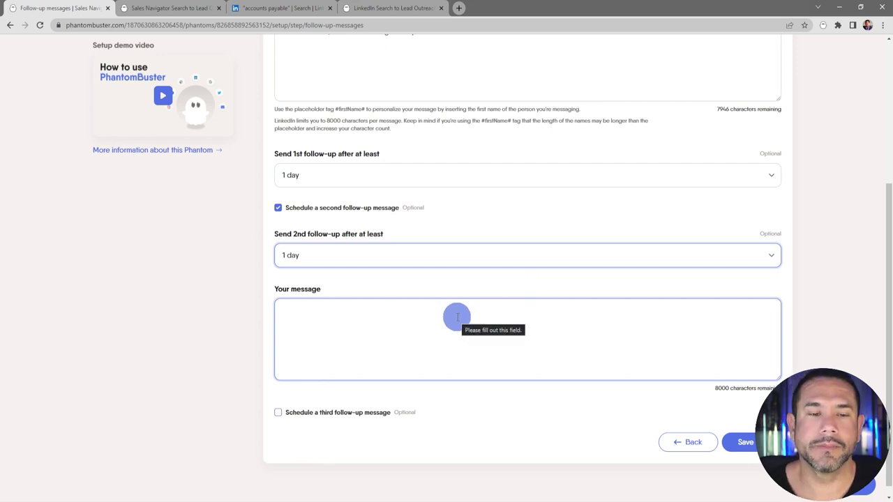
left_click(457, 317)
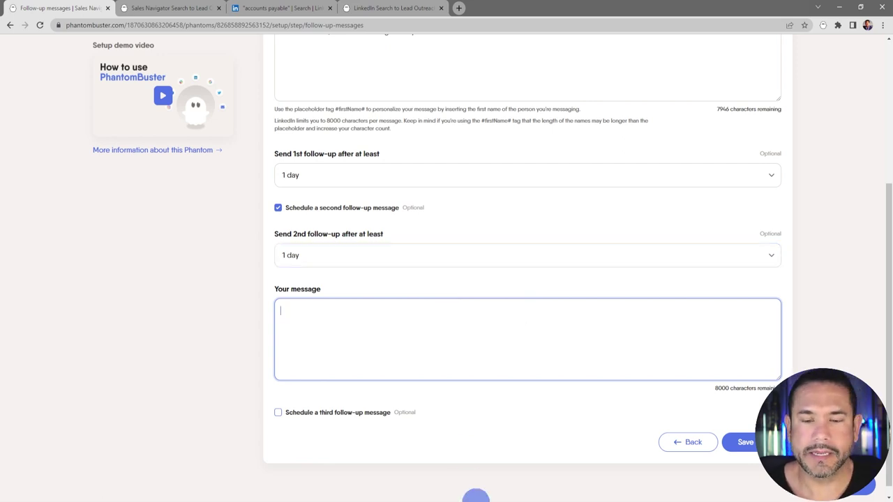
- Copy the second Notepad draft about website copywriting and paste it as the second follow-up
left_click(475, 498)
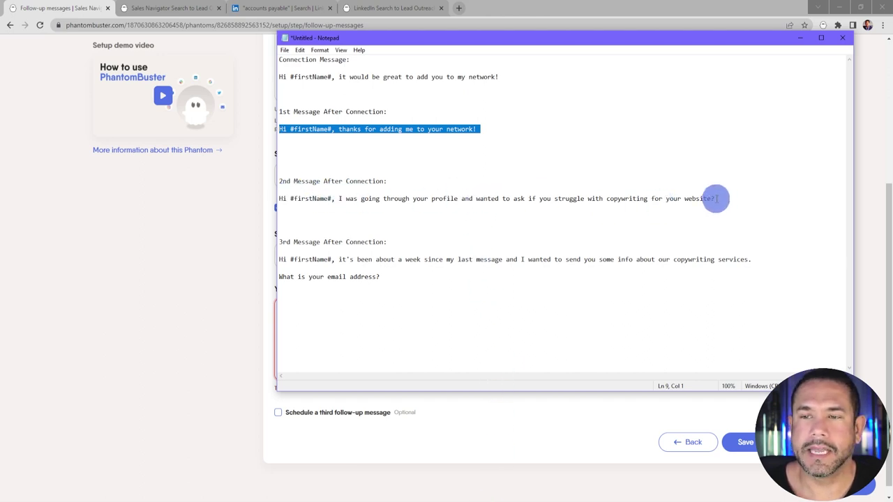
left_click_drag(714, 199, 279, 198)
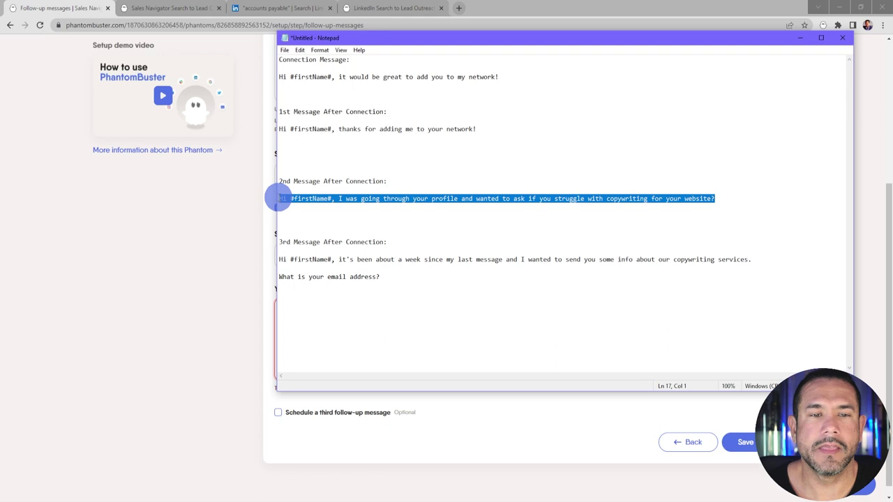
right_click(302, 200)
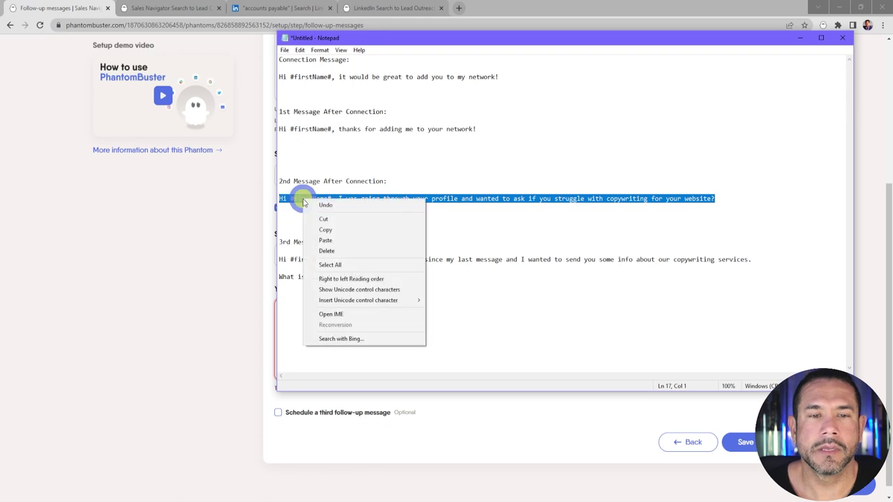
left_click(339, 231)
left_click(265, 306)
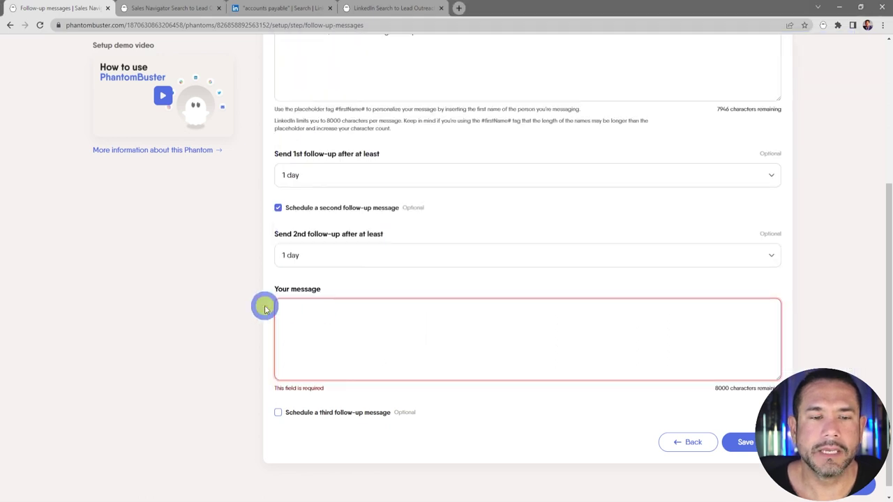
right_click(313, 315)
left_click(358, 384)
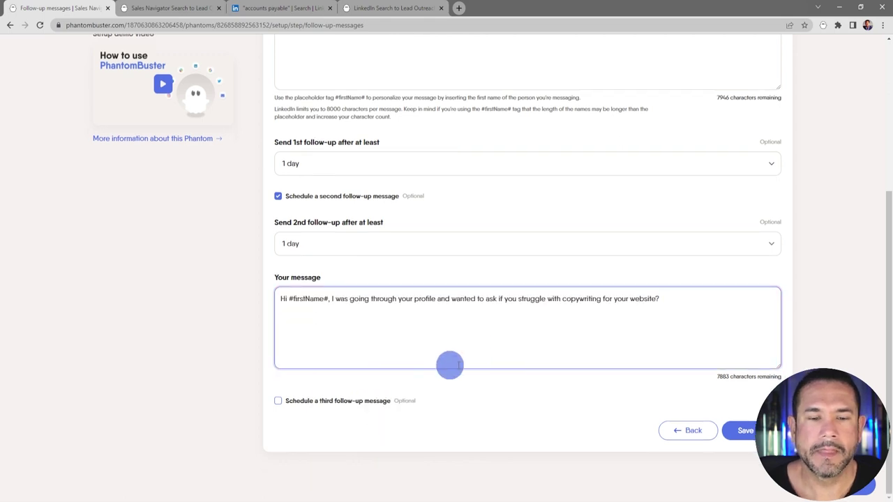
- Enable a third follow-up message with a delay of 7 days
left_click(324, 404)
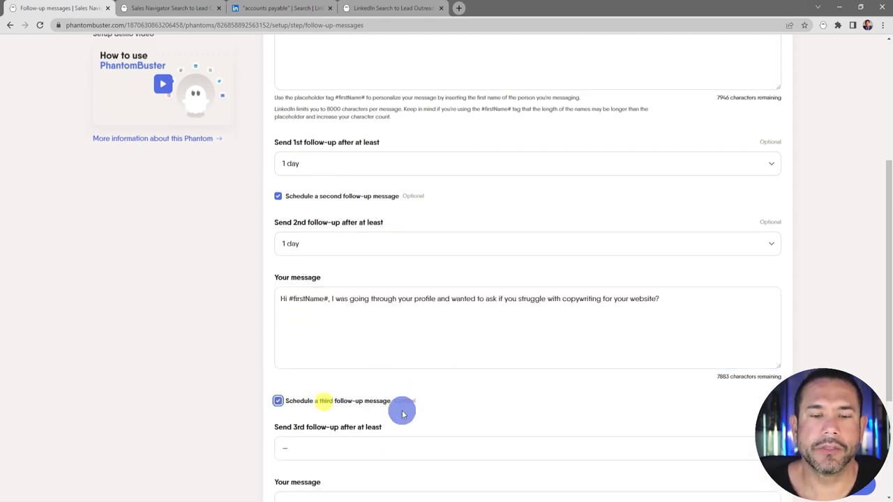
scroll(476, 402, "down", 3)
left_click(516, 272)
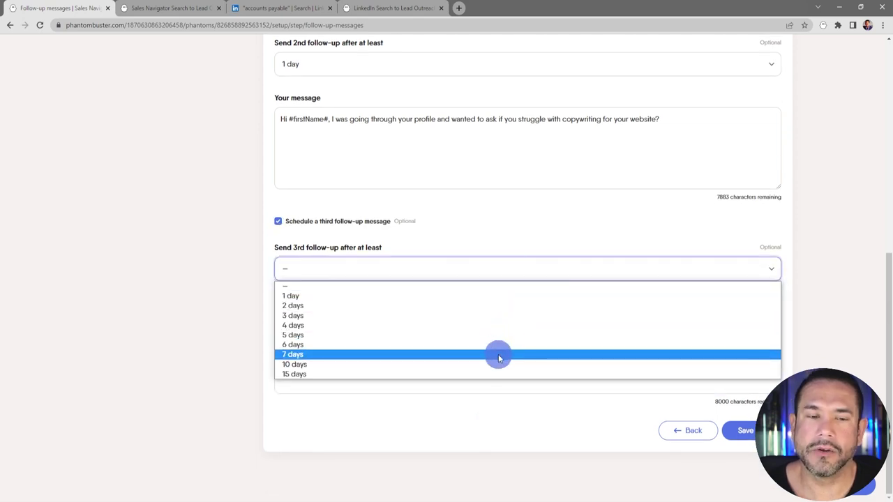
left_click(499, 354)
- Paste the drafted third message (copywriting info, asking for their email) from Notepad and save
left_click(478, 329)
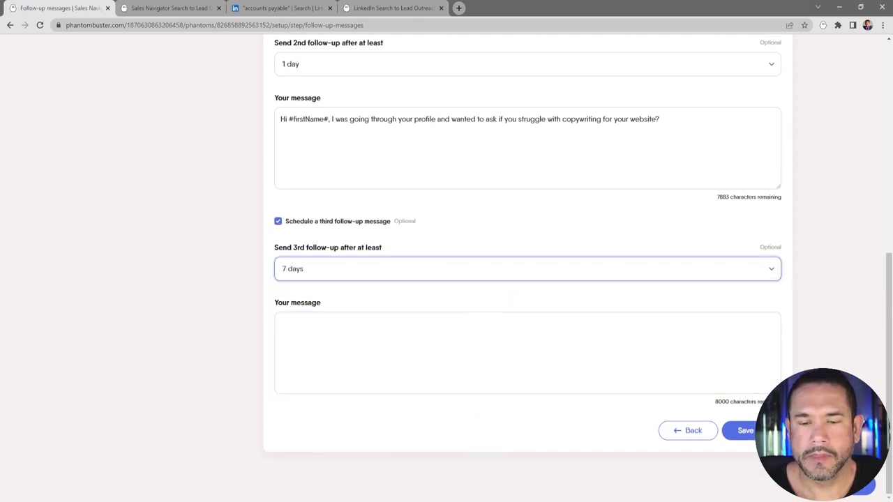
key("alt+Tab")
left_click_drag(381, 277, 279, 259)
right_click(301, 260)
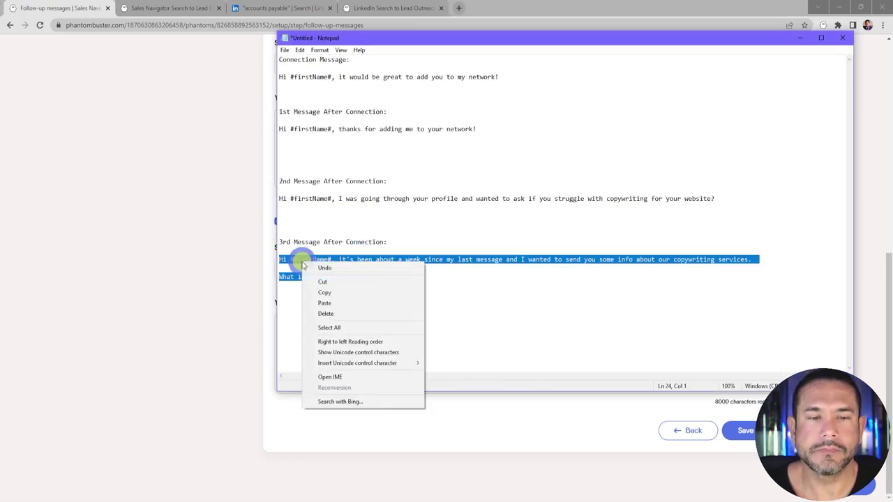
left_click(327, 293)
left_click(312, 408)
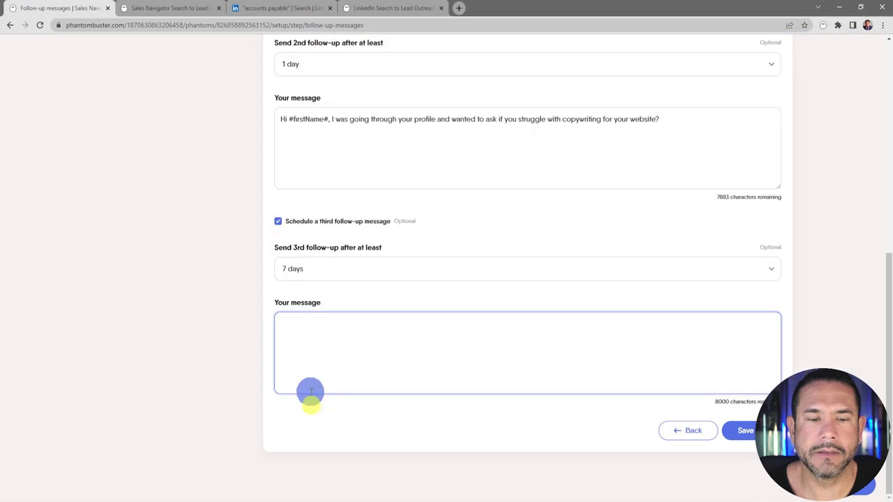
right_click(295, 323)
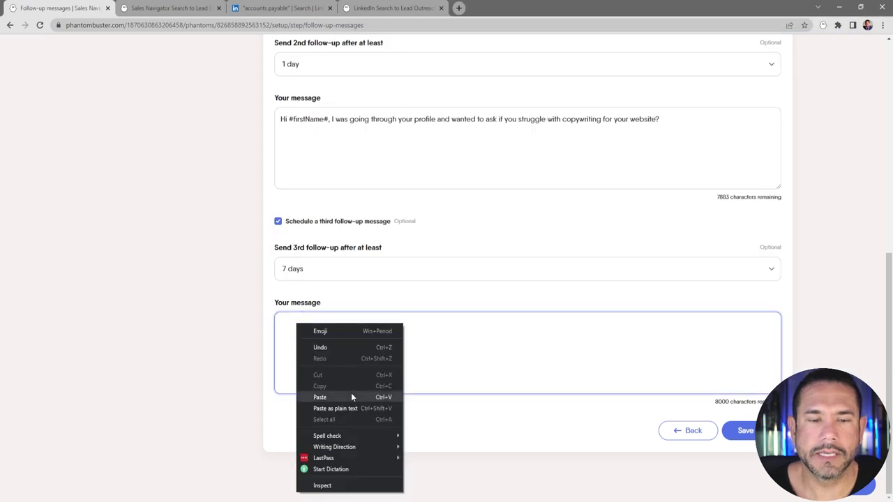
left_click(342, 397)
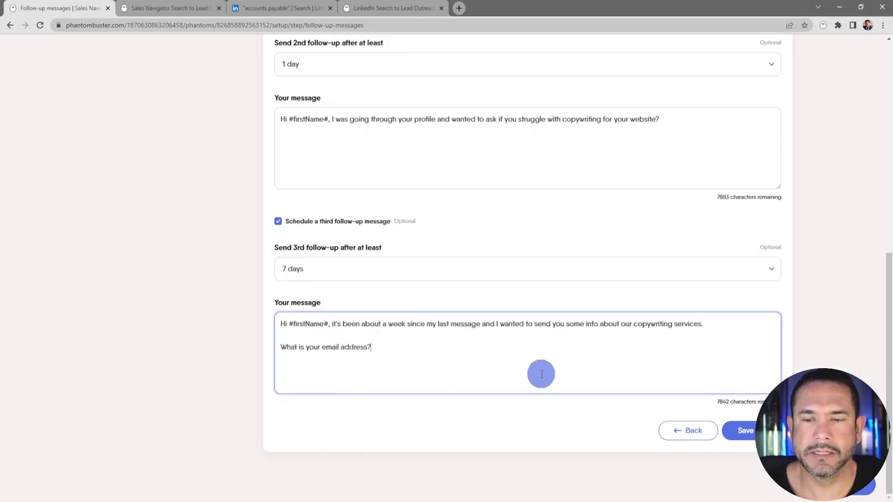
scroll(537, 375, "up", 6)
scroll(541, 377, "down", 6)
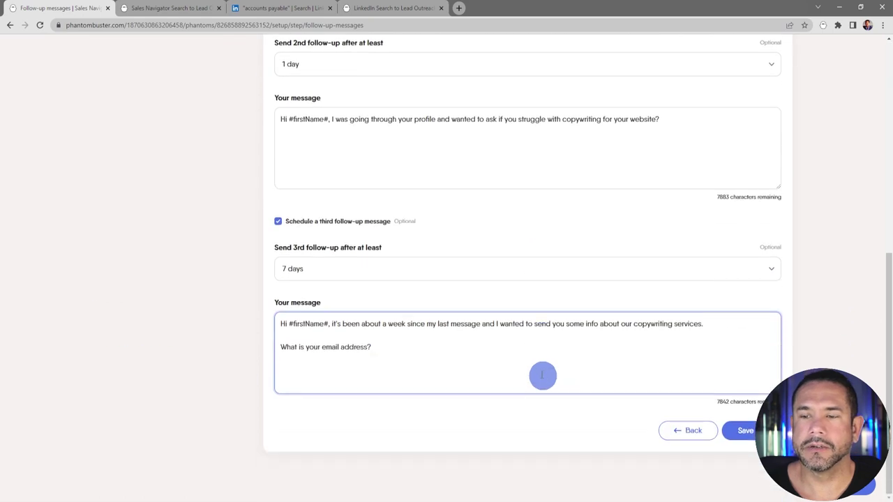
left_click(743, 431)
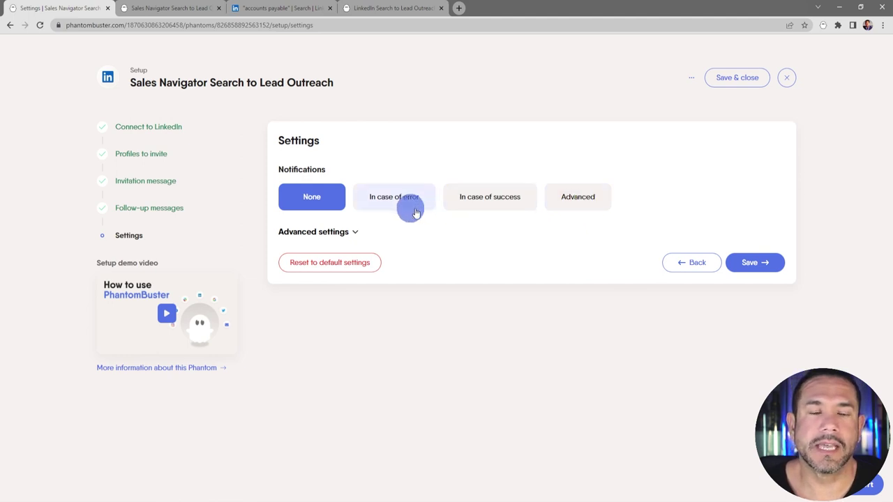
- Expand Advanced settings on the Settings step to review the limits, then collapse it
left_click(354, 232)
scroll(420, 259, "down", 2)
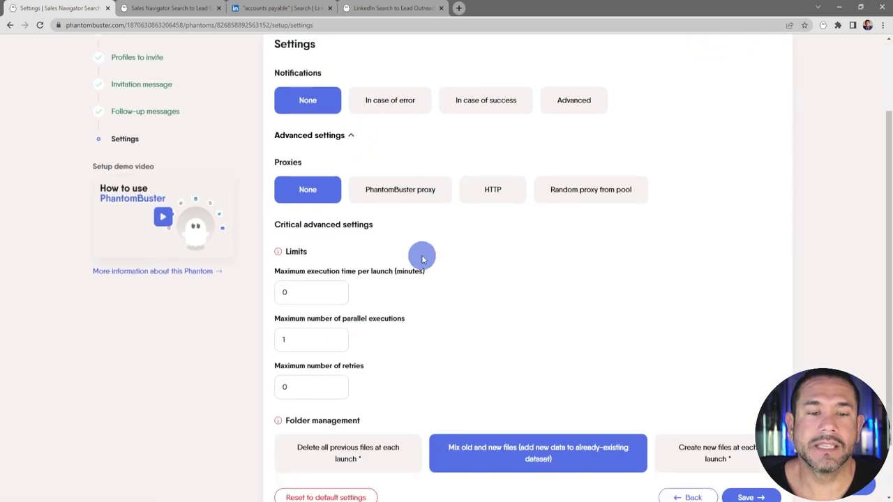
scroll(422, 259, "down", 2)
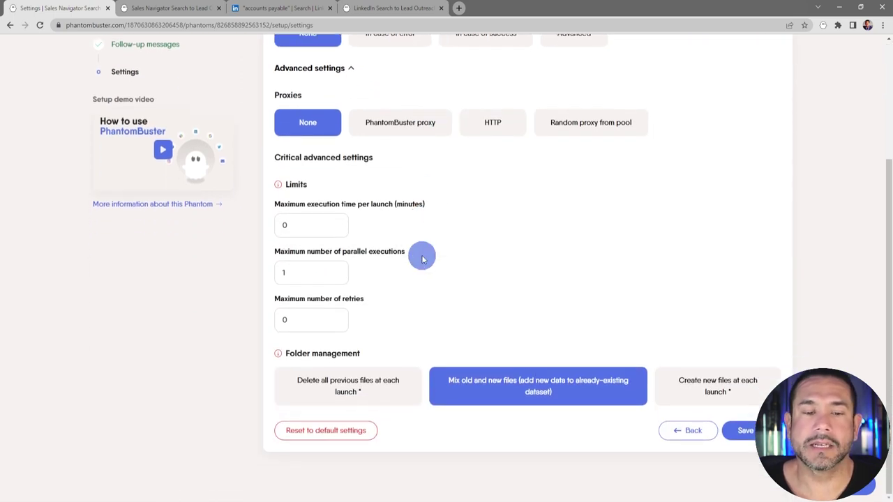
scroll(422, 258, "up", 3)
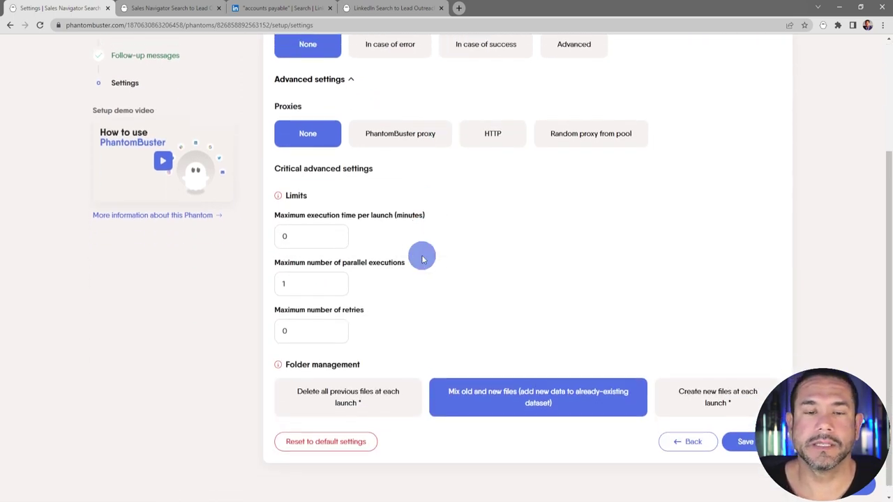
left_click(347, 216)
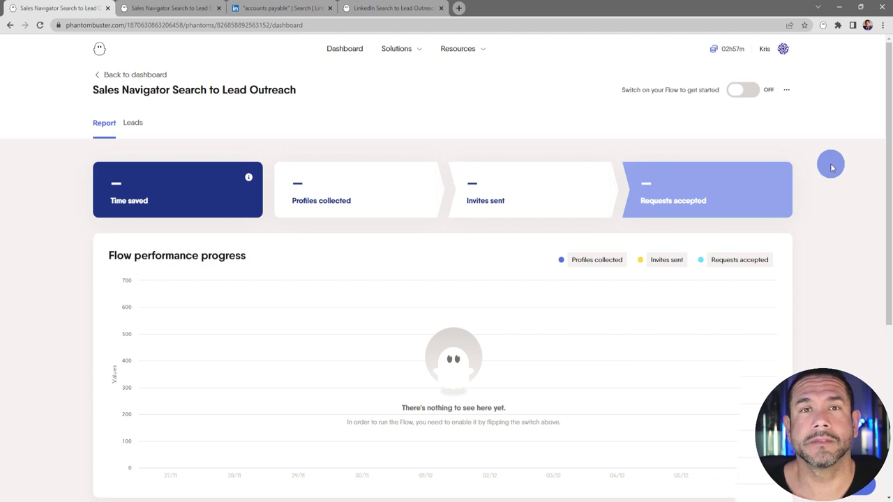
- Switch to the browser tab with the already-running flow's dashboard
key("ctrl+shift+Tab")
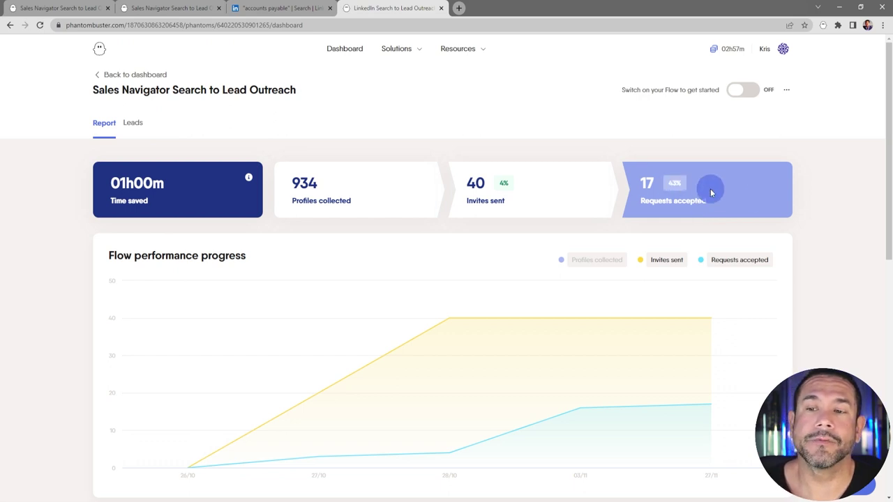
- Review the report down to Message sequence performance and back, then bring up the flow's Leads list
scroll(825, 196, "down", 5)
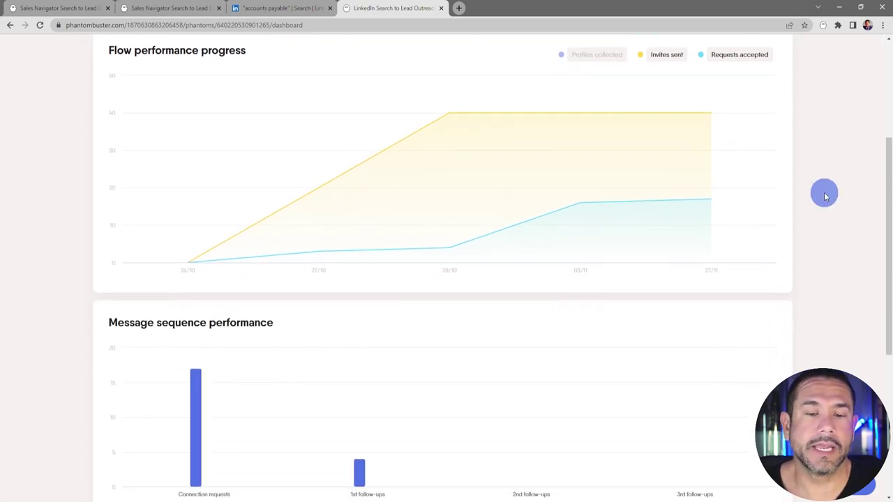
mouse_move(195, 235)
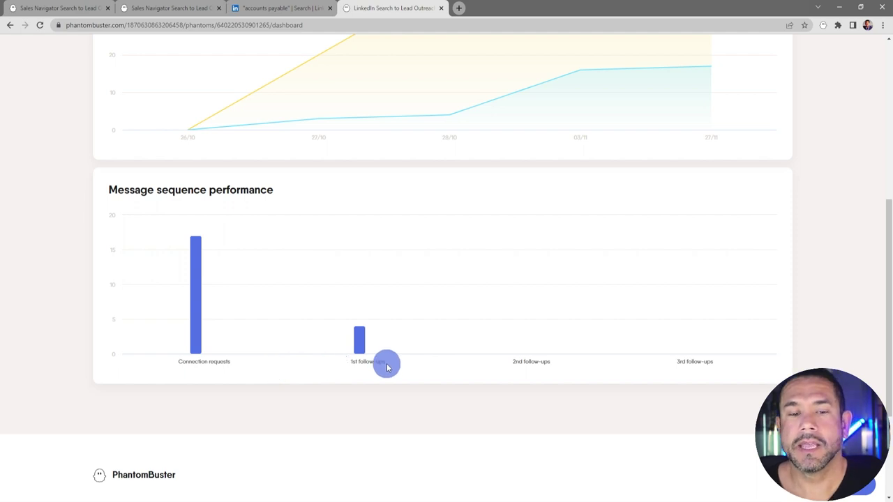
scroll(424, 361, "up", 4)
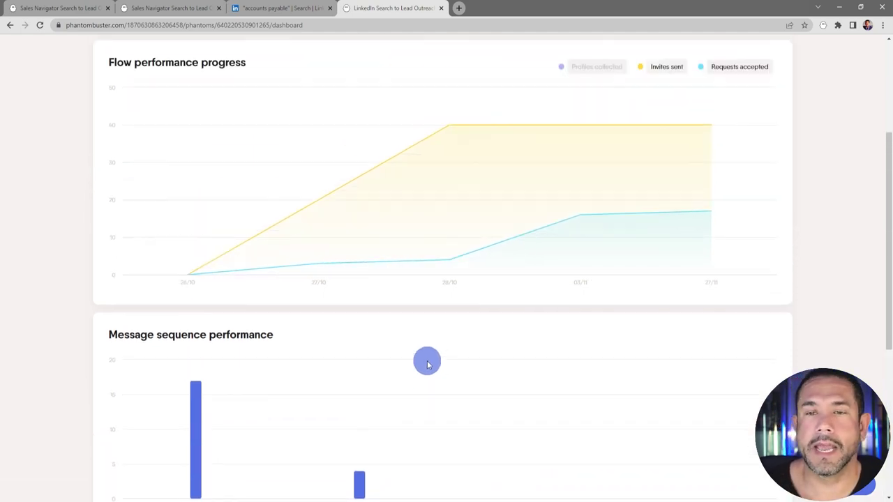
scroll(426, 361, "up", 1)
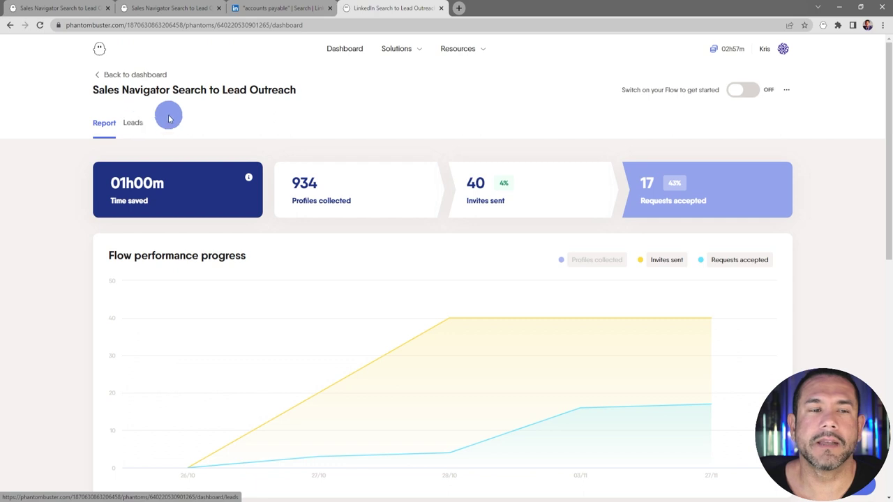
left_click(138, 127)
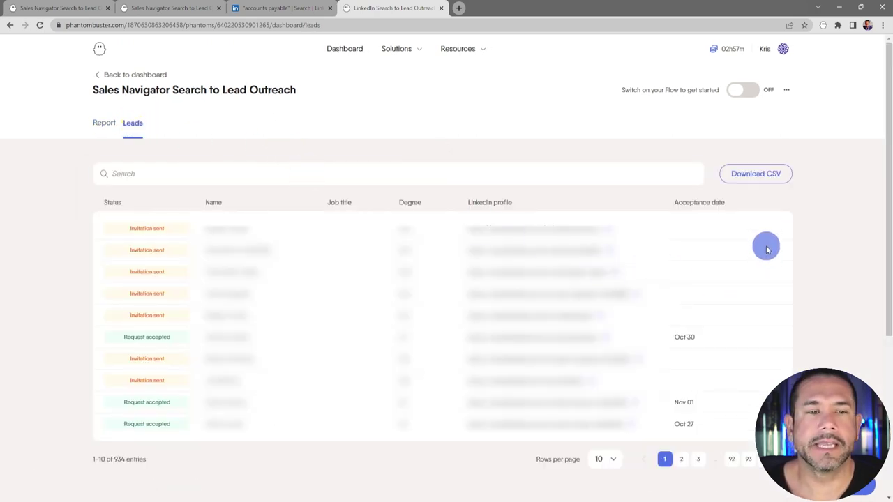
- Sort the leads by the Acceptance date column so accepted requests come first
left_click(730, 209)
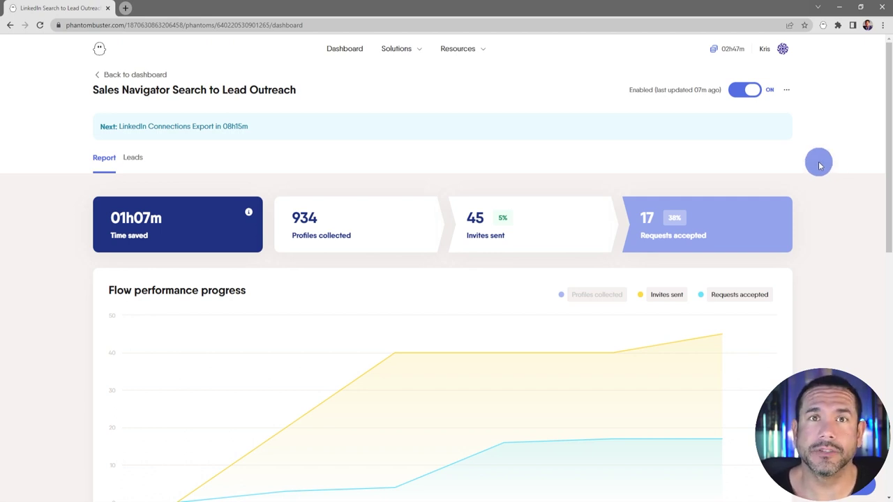
left_click(787, 90)
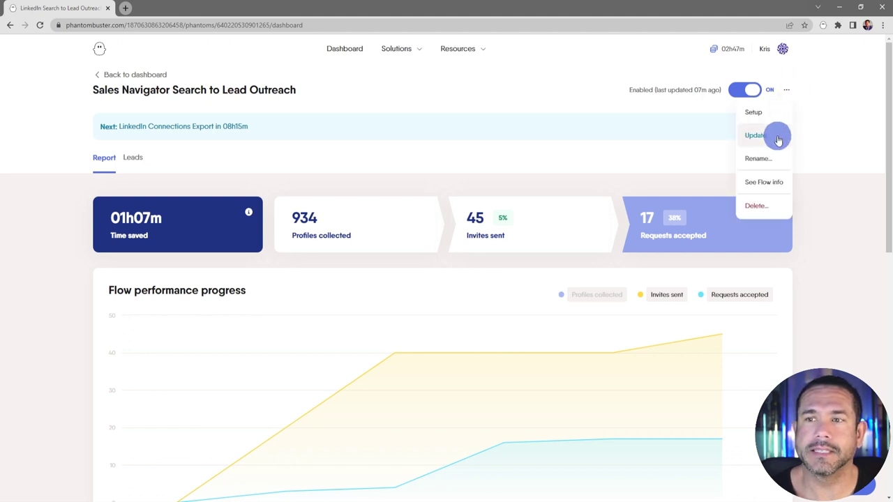
left_click(840, 159)
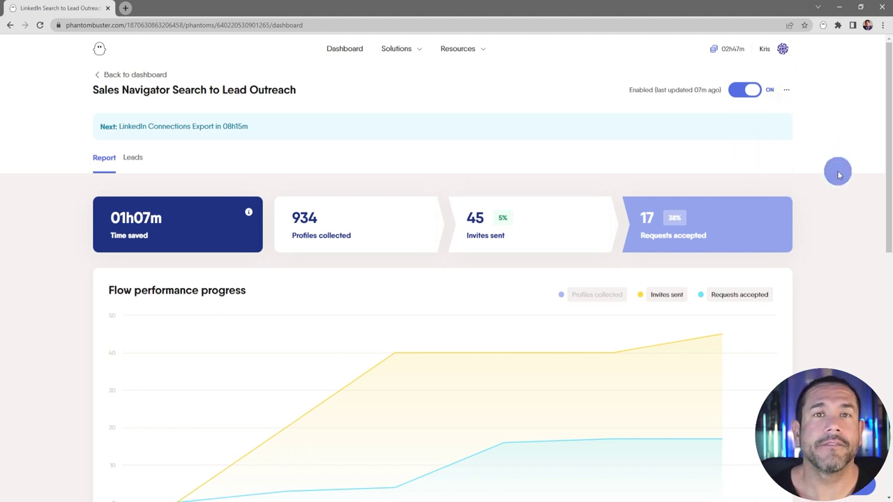